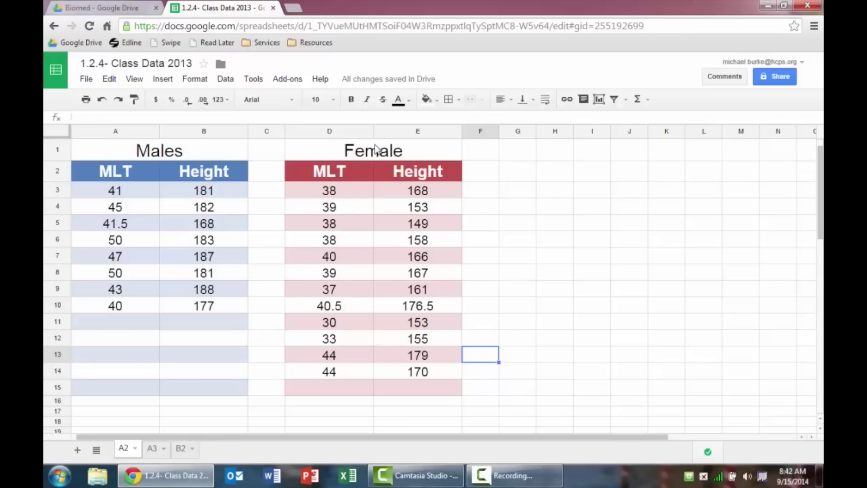
# - Click around the Female table cells, then open and dismiss the Insert menu
pyautogui.click(341, 173)
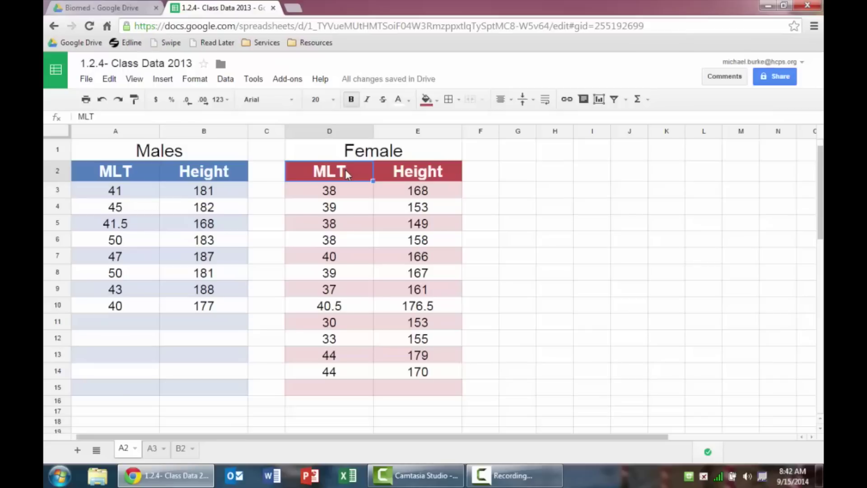
pyautogui.click(379, 174)
pyautogui.click(331, 176)
pyautogui.click(476, 175)
pyautogui.click(473, 191)
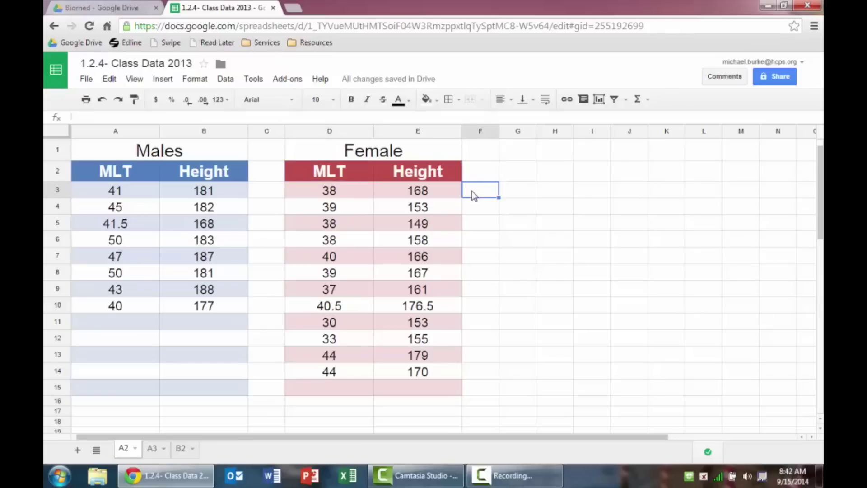
pyautogui.click(337, 191)
pyautogui.rightClick(336, 192)
pyautogui.click(162, 79)
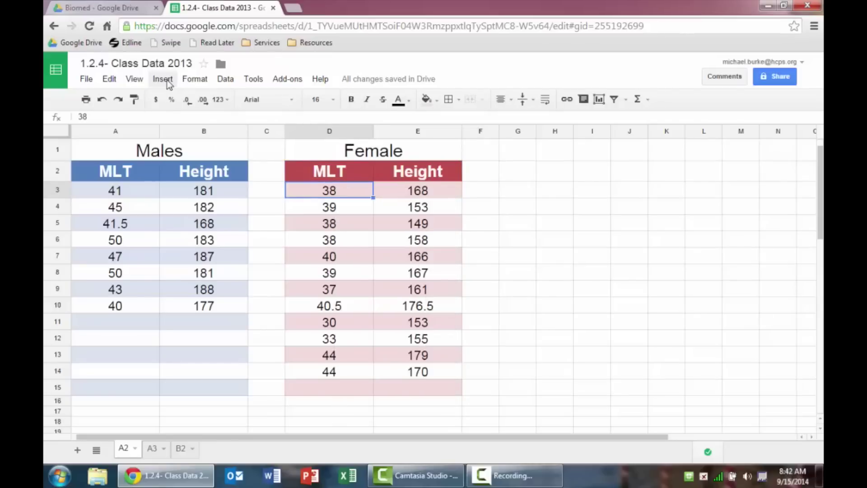
pyautogui.click(163, 79)
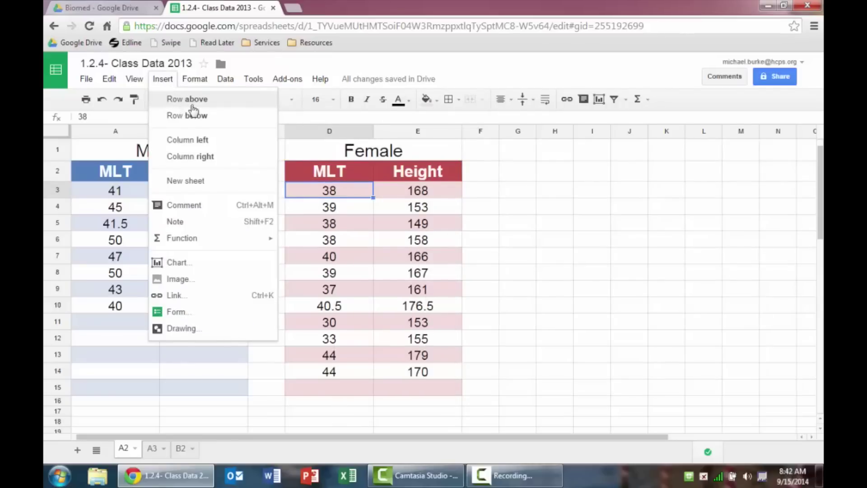
pyautogui.click(479, 188)
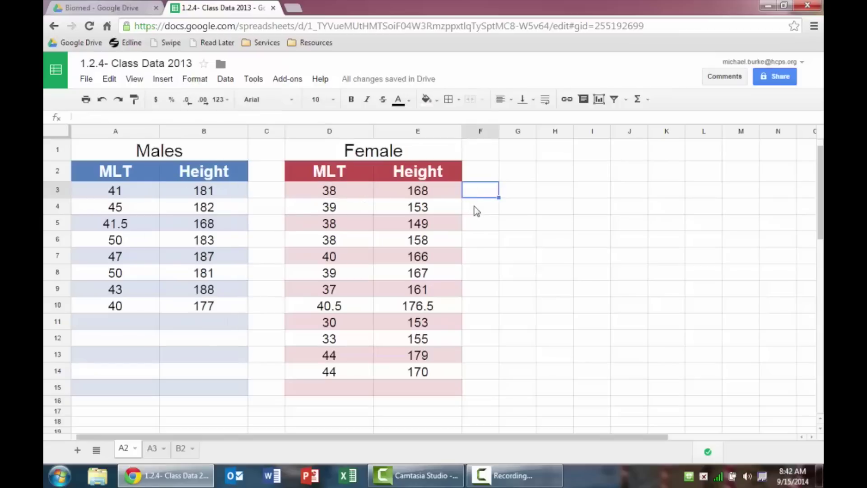
# - Select the Female MLT and Height data D2:E14 and open the Insert menu
pyautogui.click(309, 174)
pyautogui.moveTo(309, 174); pyautogui.dragTo(411, 373)
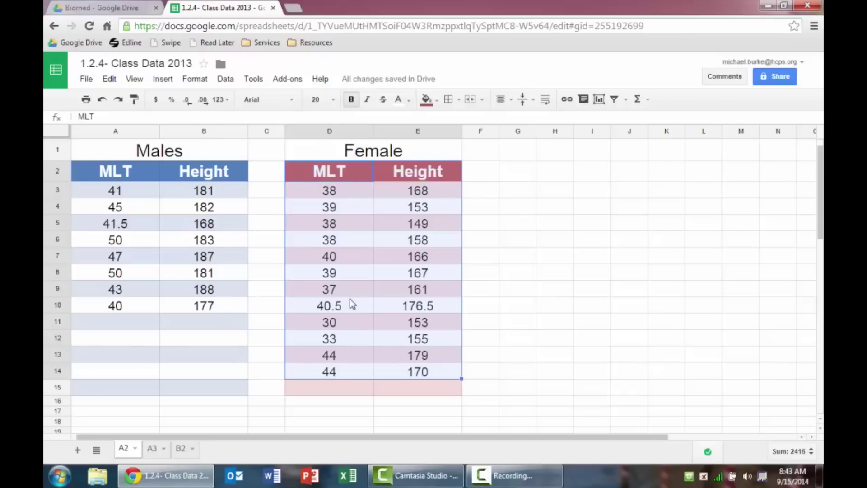
pyautogui.click(160, 79)
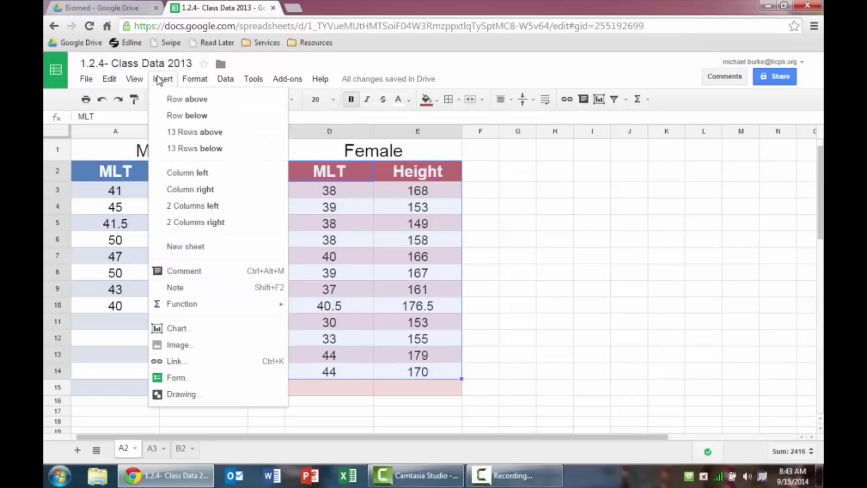
# - Create a chart from D2:E14 and set its type to the first Scatter variant
pyautogui.click(195, 331)
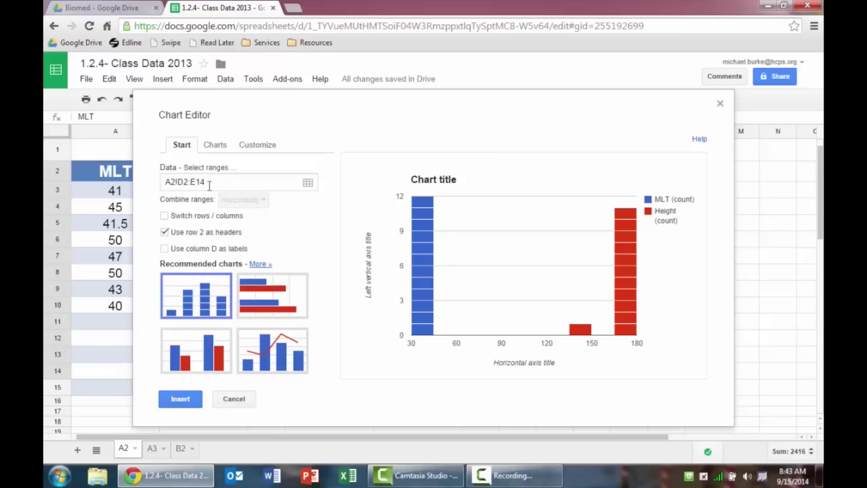
pyautogui.click(225, 148)
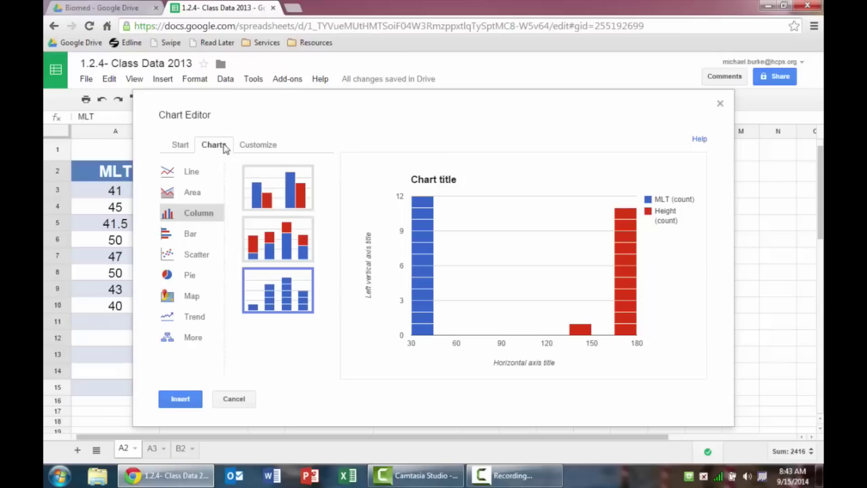
pyautogui.click(200, 254)
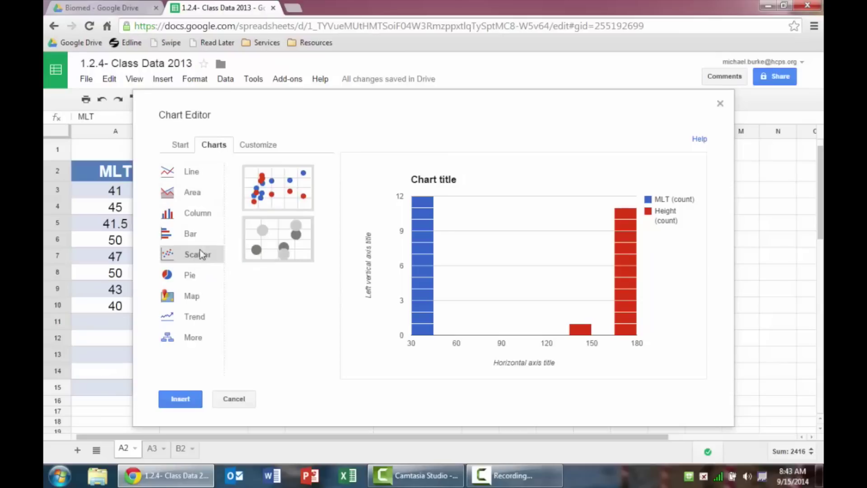
pyautogui.click(283, 197)
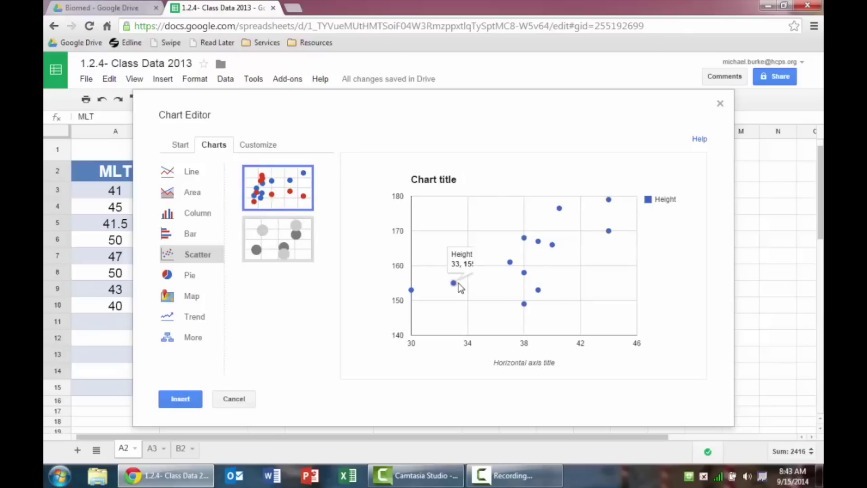
# - In Customize, replace the 'Chart title' placeholder with 'Height Estimation'
pyautogui.click(268, 148)
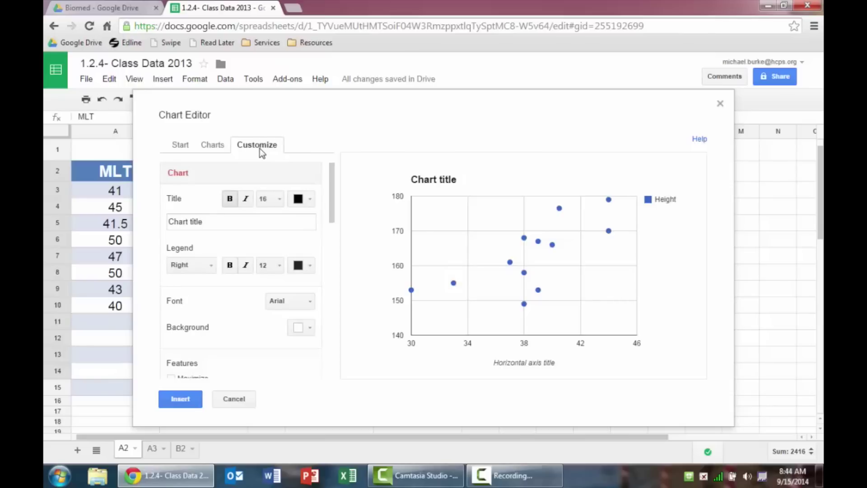
pyautogui.moveTo(217, 222); pyautogui.dragTo(162, 223)
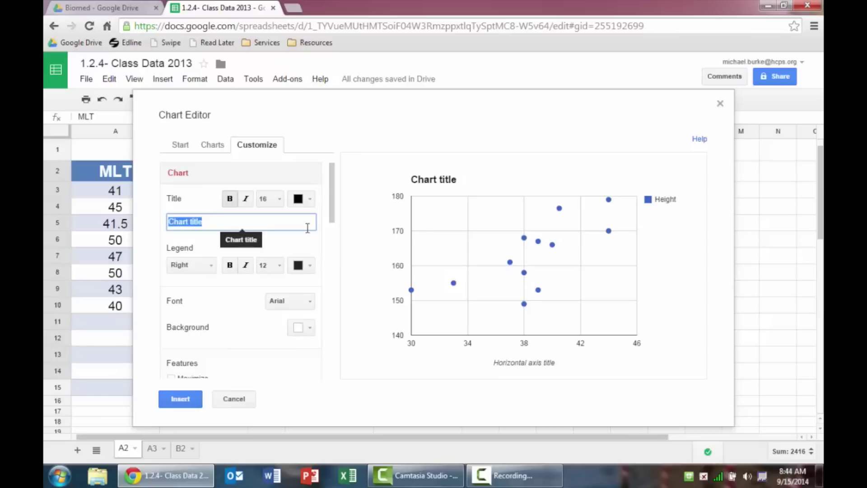
pyautogui.write('Heigh')
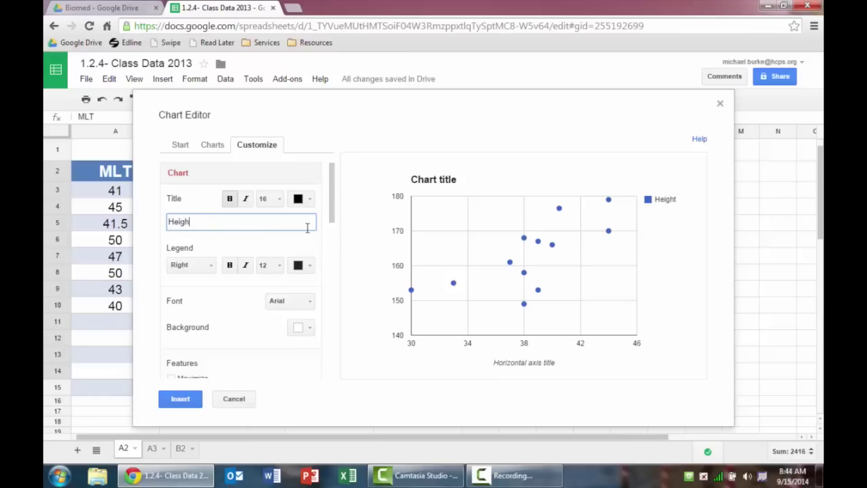
pyautogui.write('t Estimation')
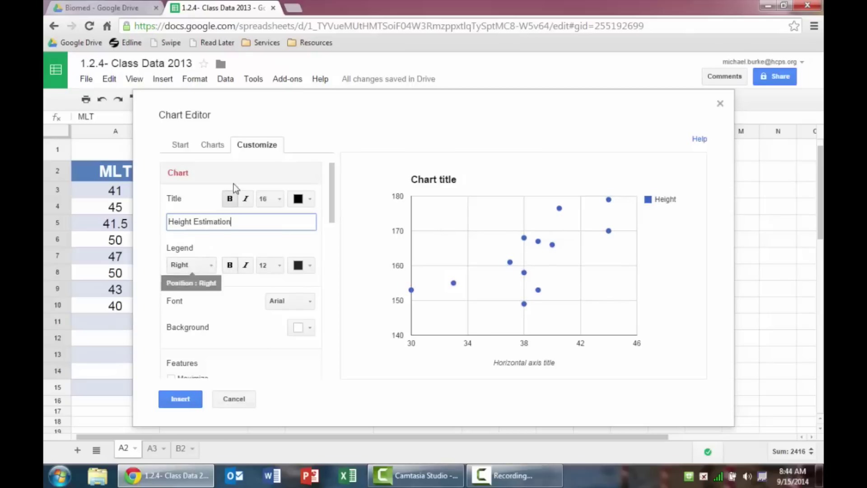
pyautogui.moveTo(332, 194); pyautogui.dragTo(330, 204)
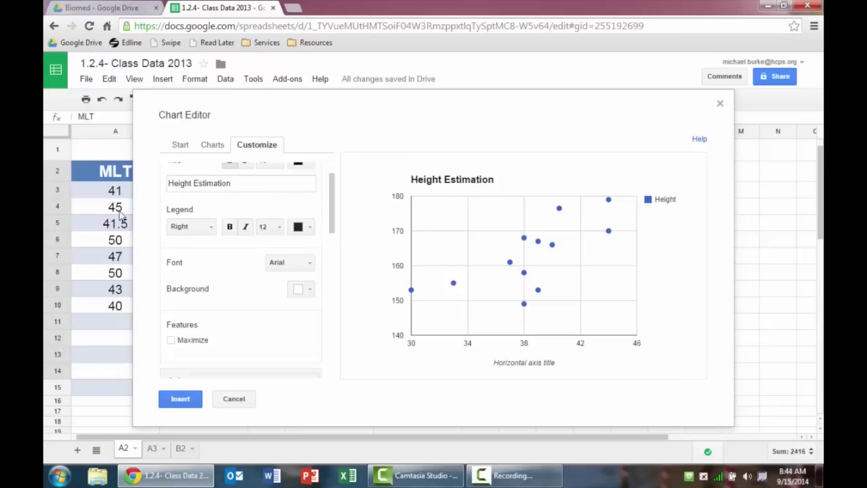
pyautogui.moveTo(330, 204); pyautogui.dragTo(315, 261)
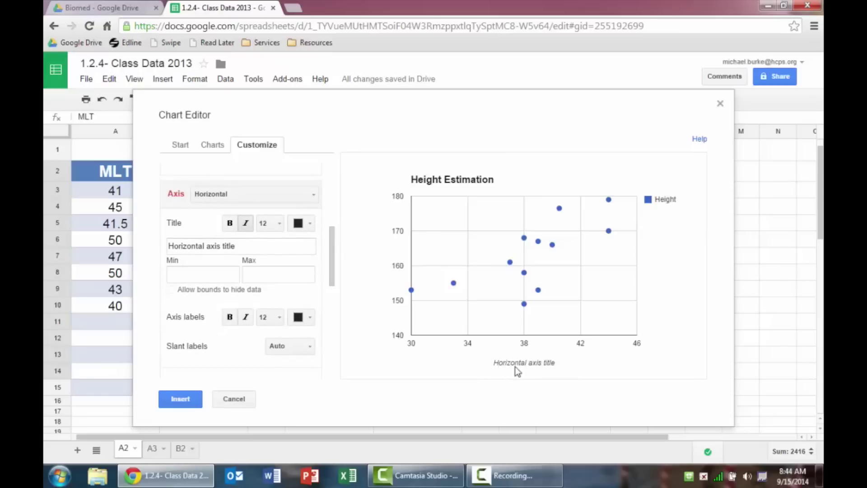
# - Set the horizontal axis title to 'MLT (cm)'
pyautogui.moveTo(246, 246); pyautogui.dragTo(146, 251)
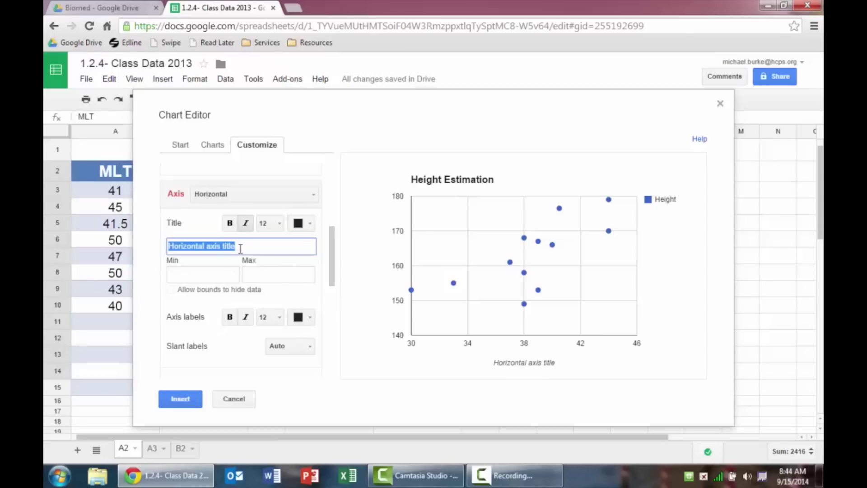
pyautogui.write('MLT')
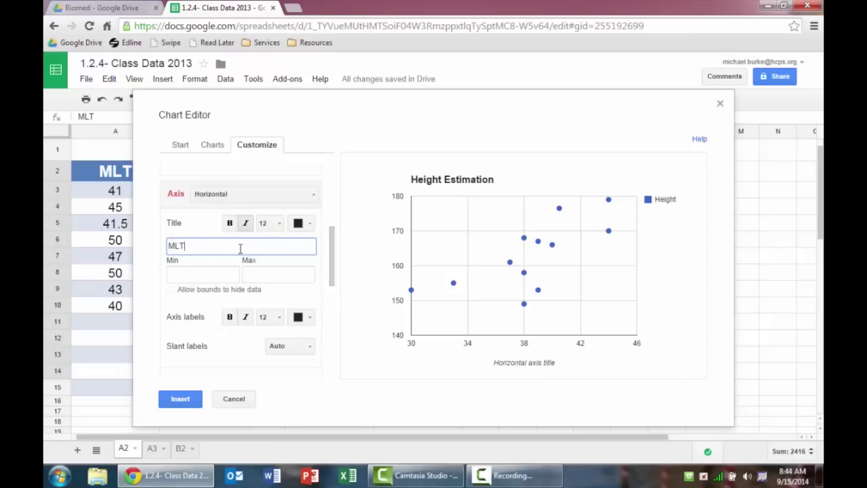
pyautogui.write(' (cm)')
pyautogui.moveTo(417, 289)
pyautogui.click(193, 277)
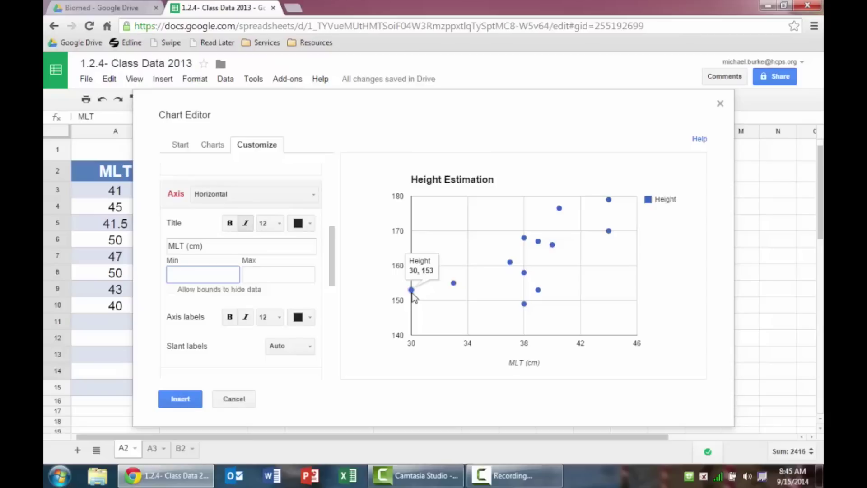
# - Try a horizontal axis minimum of 25, then clear it to keep the automatic range
pyautogui.write('25')
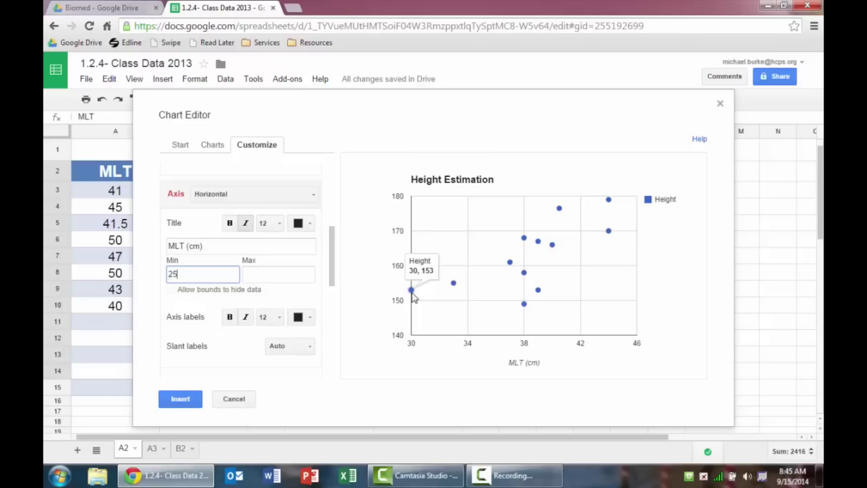
pyautogui.click(271, 274)
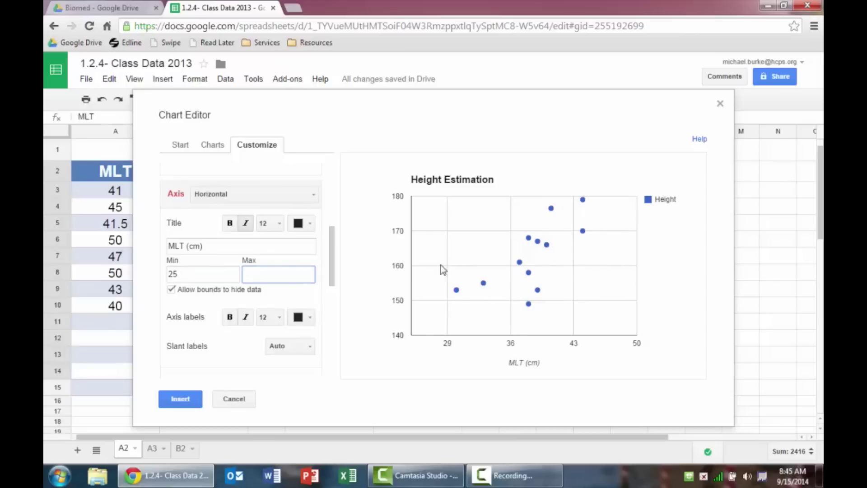
pyautogui.moveTo(196, 274); pyautogui.dragTo(167, 284)
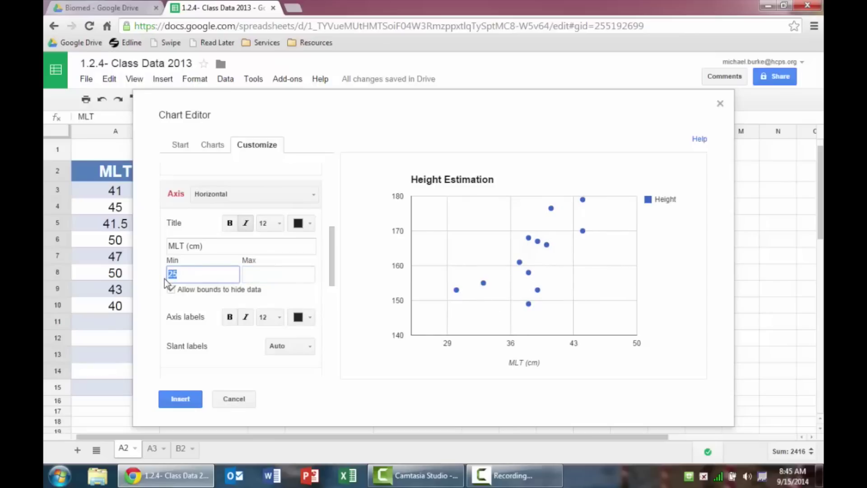
pyautogui.press('BackSpace')
pyautogui.click(254, 274)
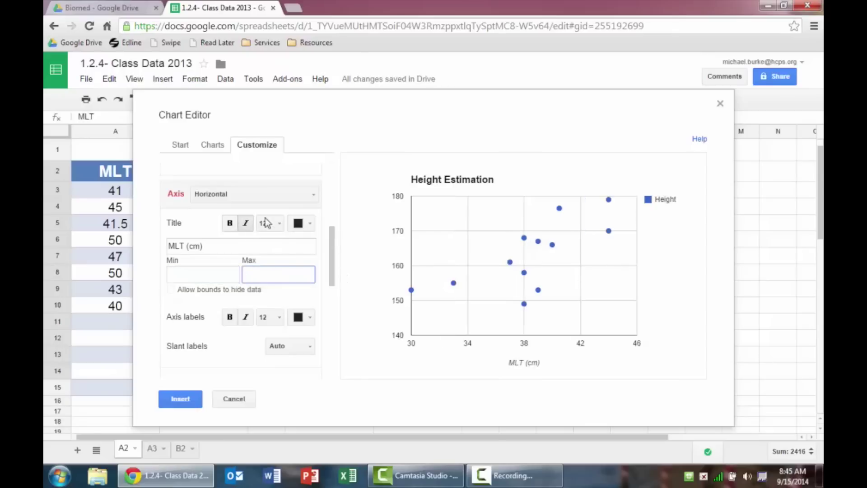
# - Switch to the left vertical axis and give it the title 'Height (cm)'
pyautogui.click(263, 195)
pyautogui.click(230, 238)
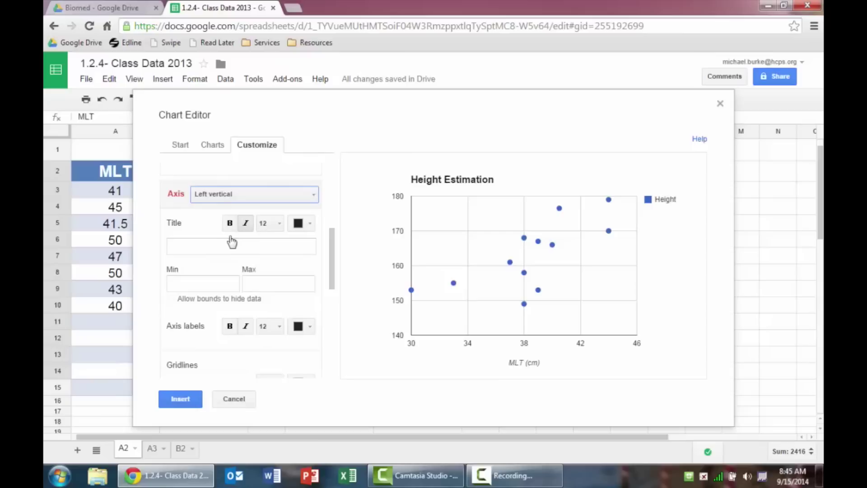
pyautogui.click(243, 250)
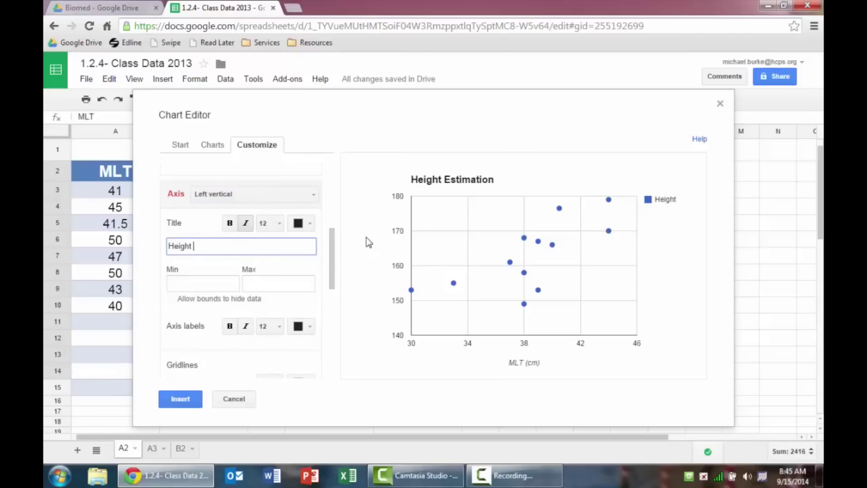
pyautogui.write('Height (cm)')
pyautogui.click(189, 285)
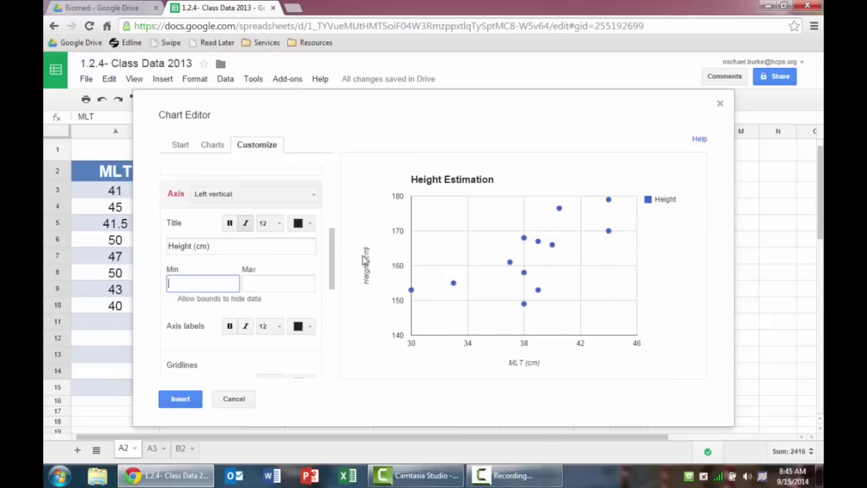
pyautogui.moveTo(332, 258); pyautogui.dragTo(316, 327)
# - Add a linear trendline to the Height series
pyautogui.scroll(-3, 315, 327)
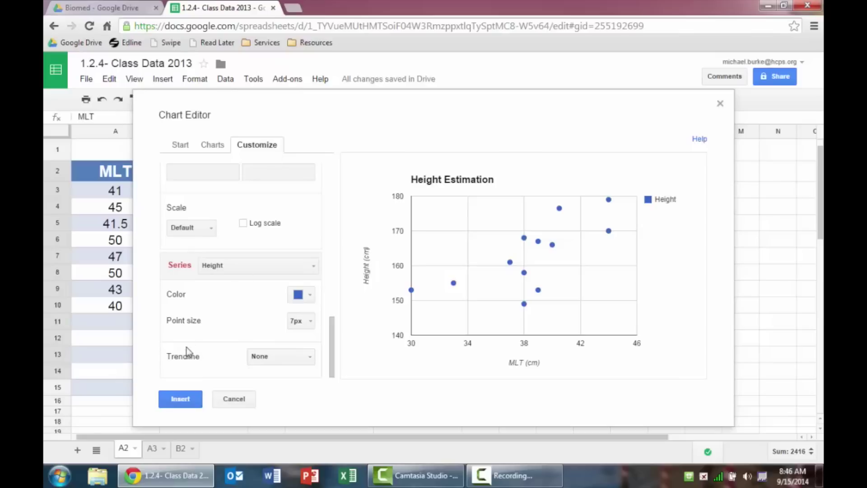
pyautogui.click(310, 359)
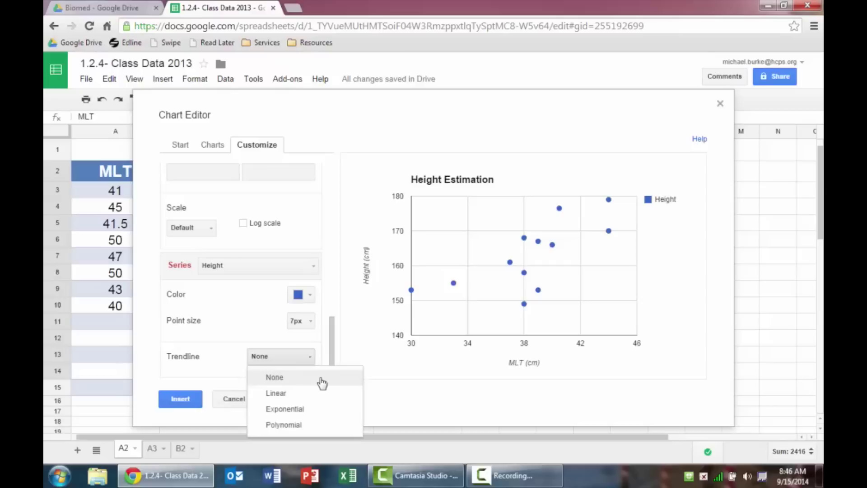
pyautogui.click(276, 393)
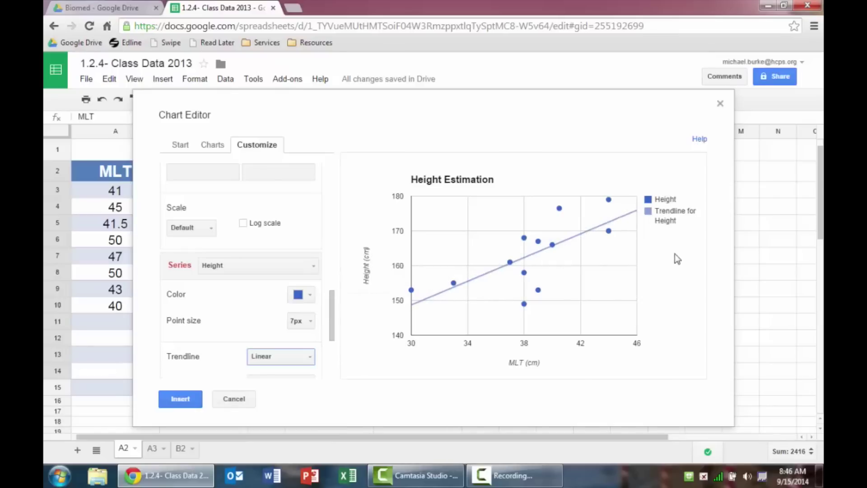
# - Set the trendline label to Use equation, showing y = 1.703 * x + 97.592
pyautogui.scroll(-3, 329, 334)
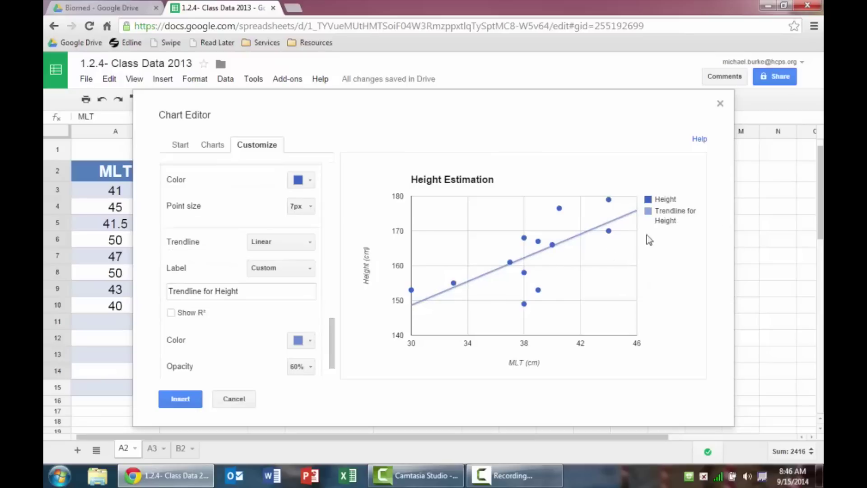
pyautogui.click(280, 269)
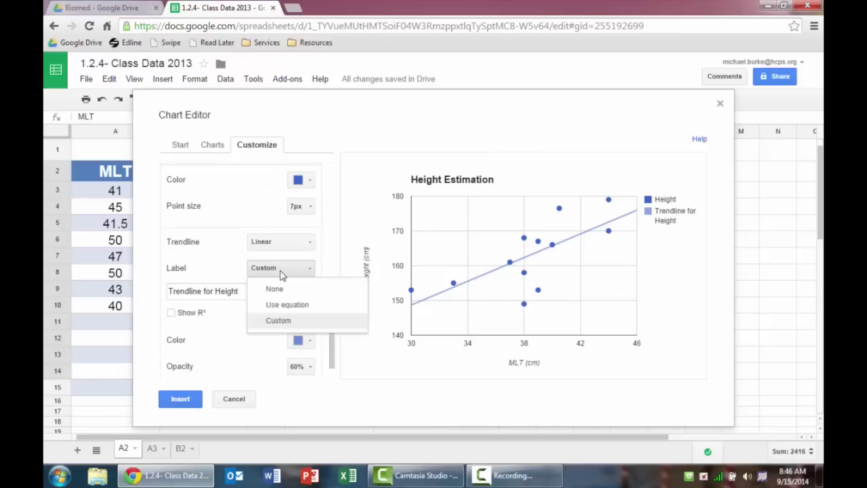
pyautogui.click(289, 305)
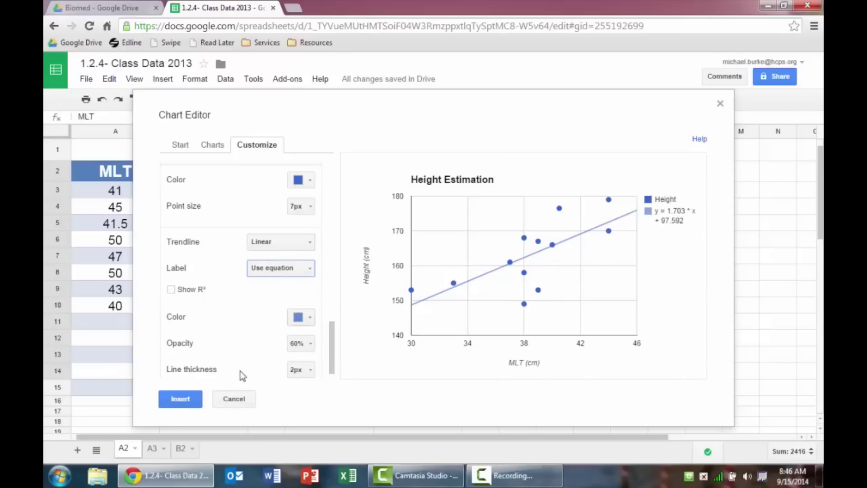
# - Insert the chart and drag it to the right of the Female table
pyautogui.click(198, 403)
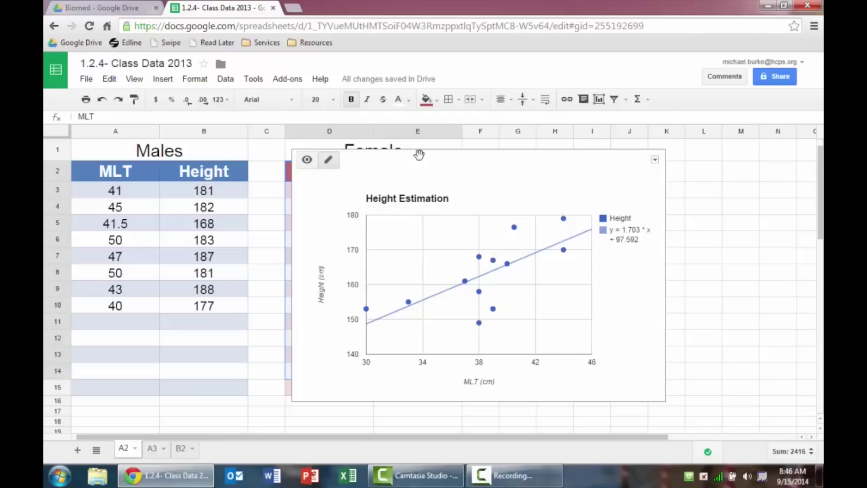
pyautogui.moveTo(418, 160); pyautogui.dragTo(635, 161)
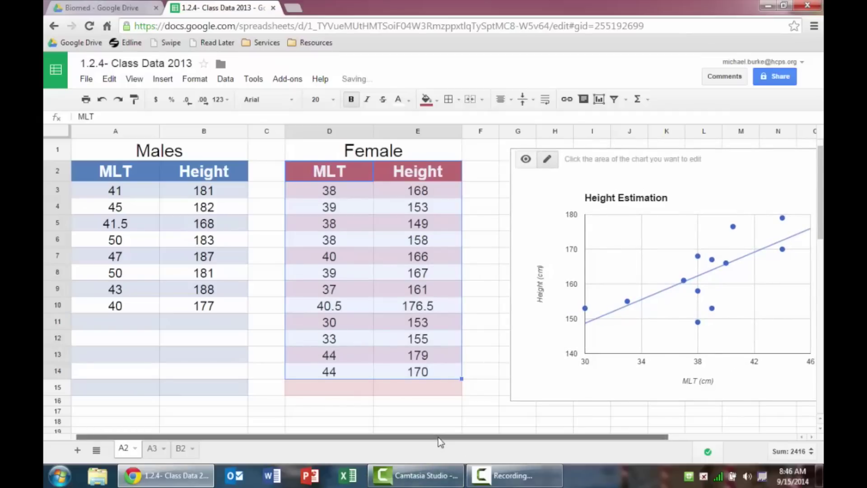
pyautogui.moveTo(438, 437); pyautogui.dragTo(586, 438)
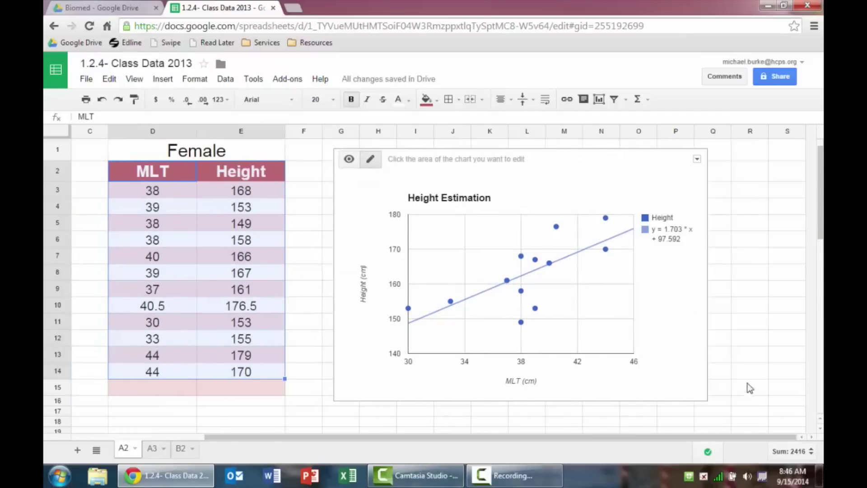
# - Append ' (Female)' to the chart title so it reads 'Height Estimation (Female)'
pyautogui.click(758, 373)
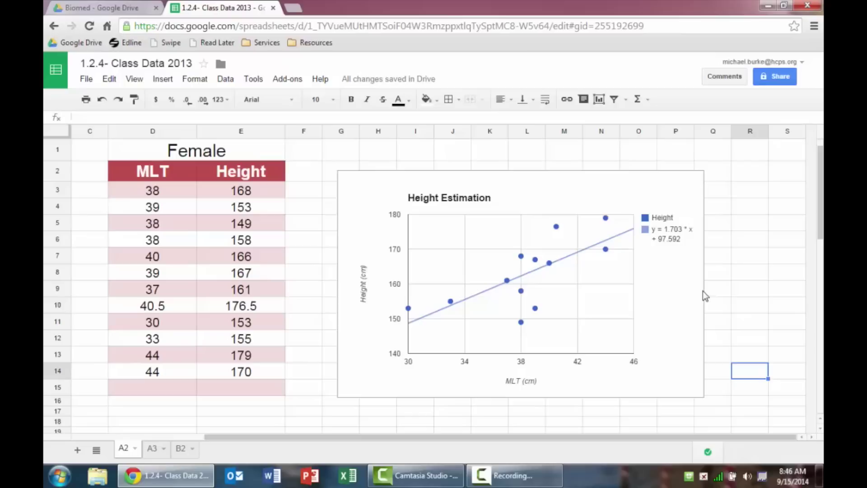
pyautogui.click(691, 291)
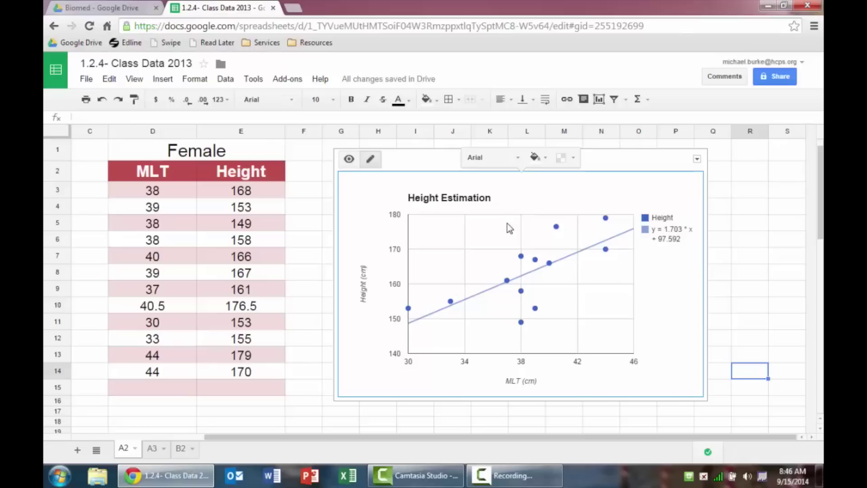
pyautogui.click(461, 203)
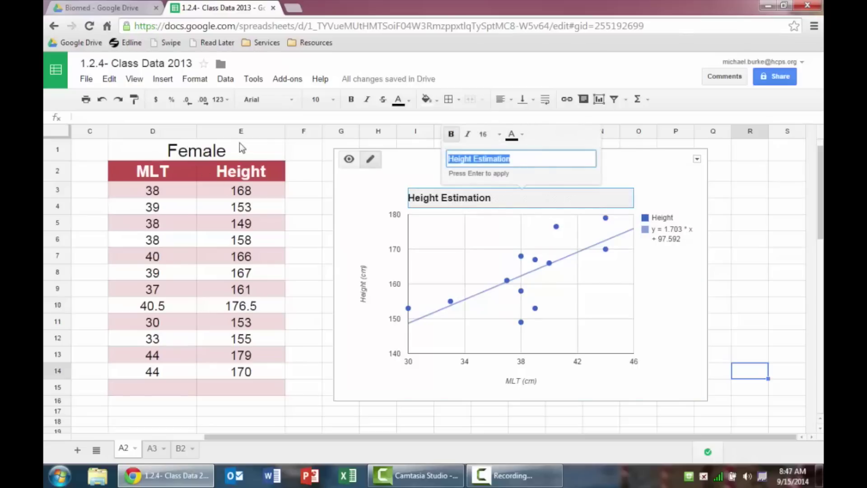
pyautogui.click(548, 157)
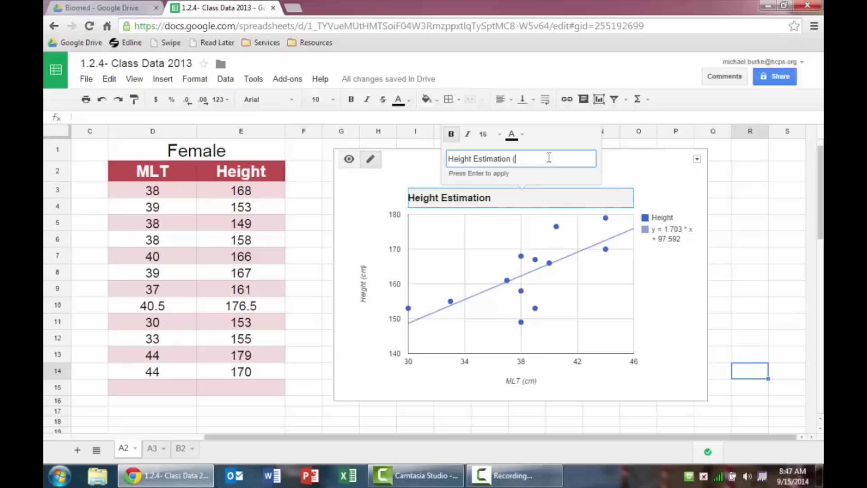
pyautogui.write('(Female')
pyautogui.press('Return')
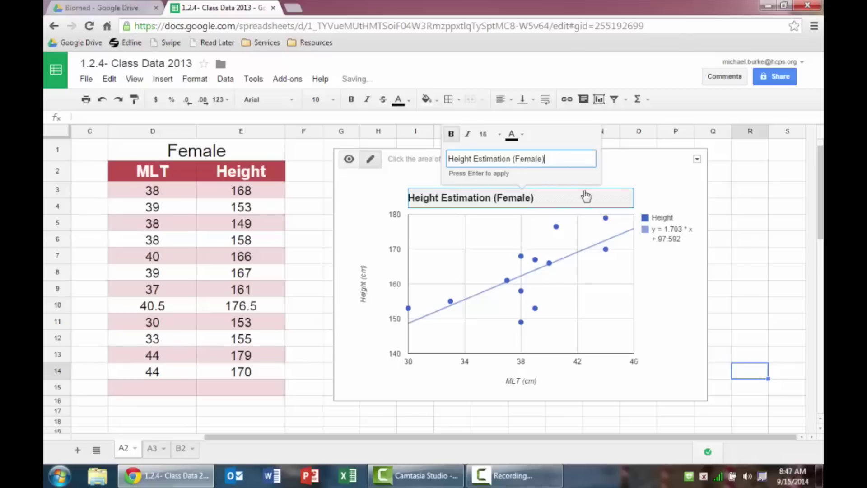
pyautogui.click(625, 168)
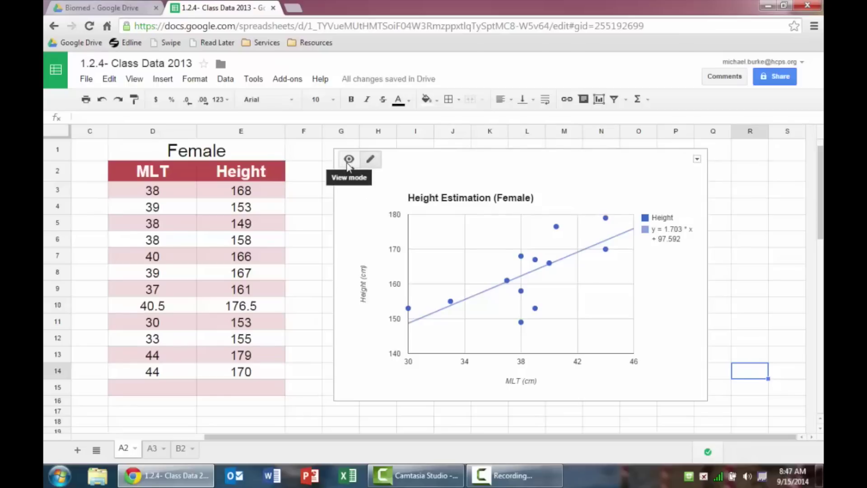
# - Toggle the chart to View mode and back to Quick edit, then select its plot area
pyautogui.click(349, 163)
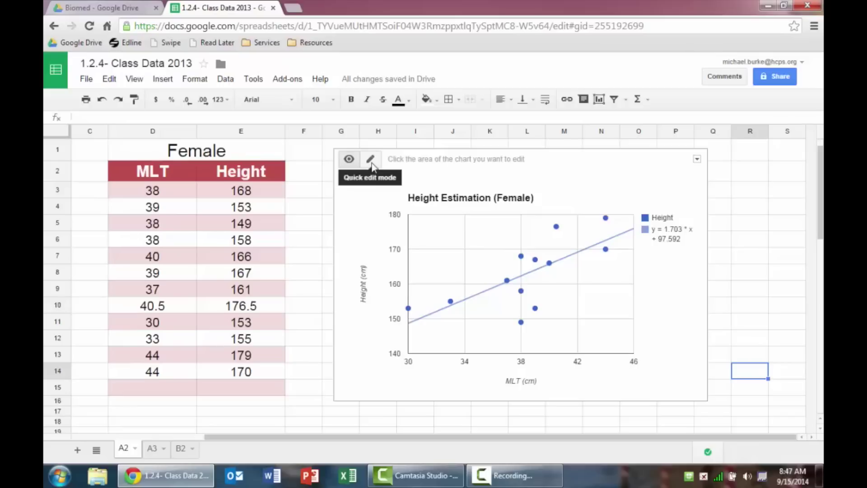
pyautogui.click(372, 164)
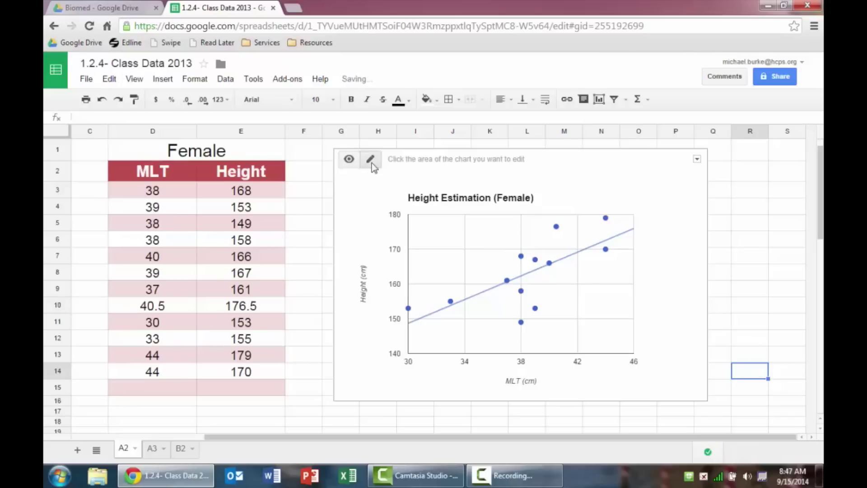
pyautogui.click(481, 256)
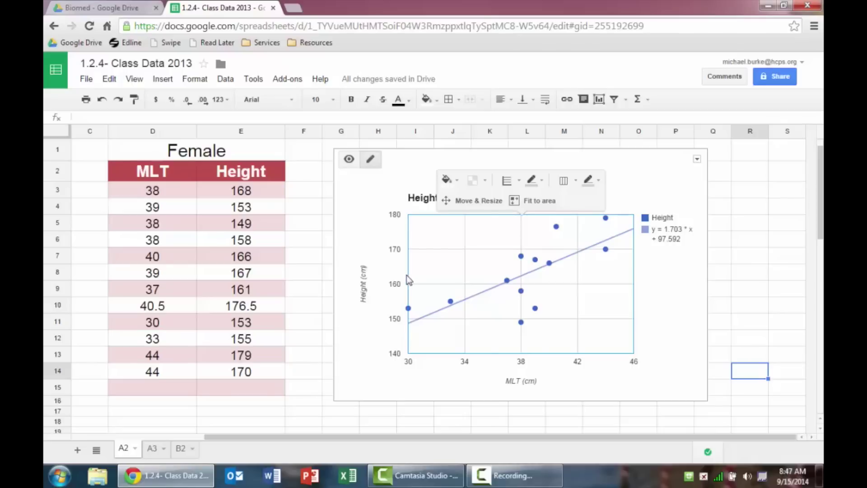
# - Resize the plot area by dragging its left, bottom and right edges outward
pyautogui.click(452, 203)
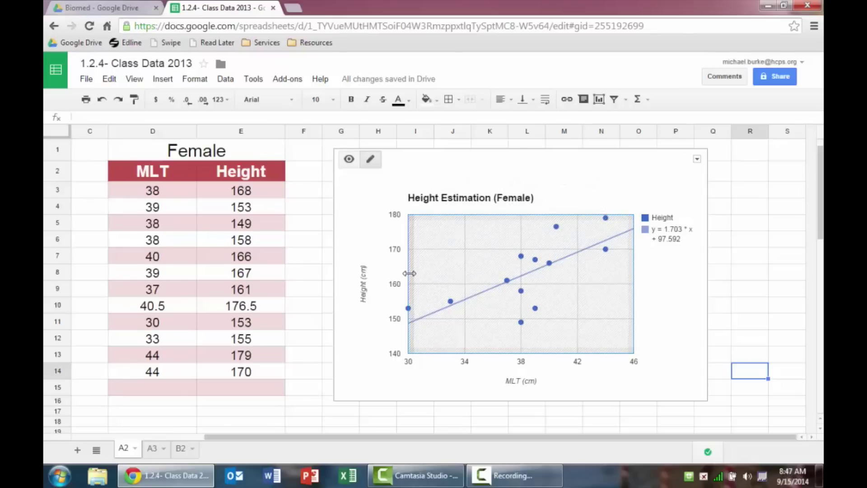
pyautogui.moveTo(409, 273); pyautogui.dragTo(381, 276)
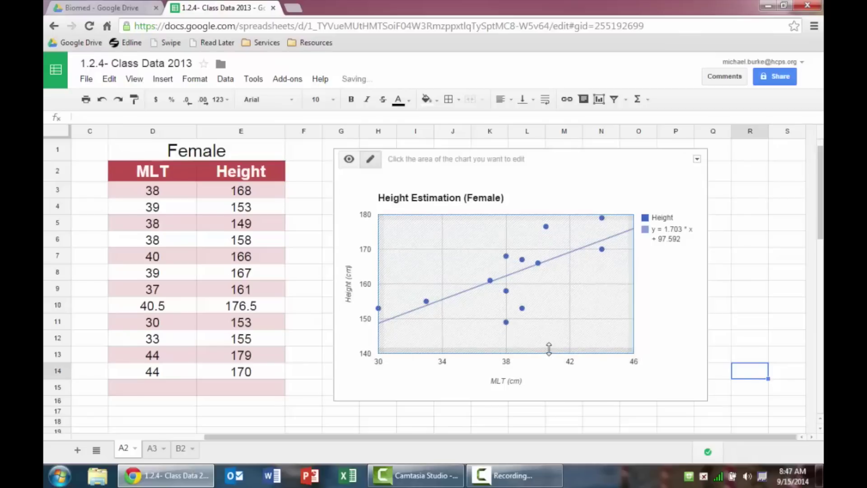
pyautogui.moveTo(547, 352); pyautogui.dragTo(547, 367)
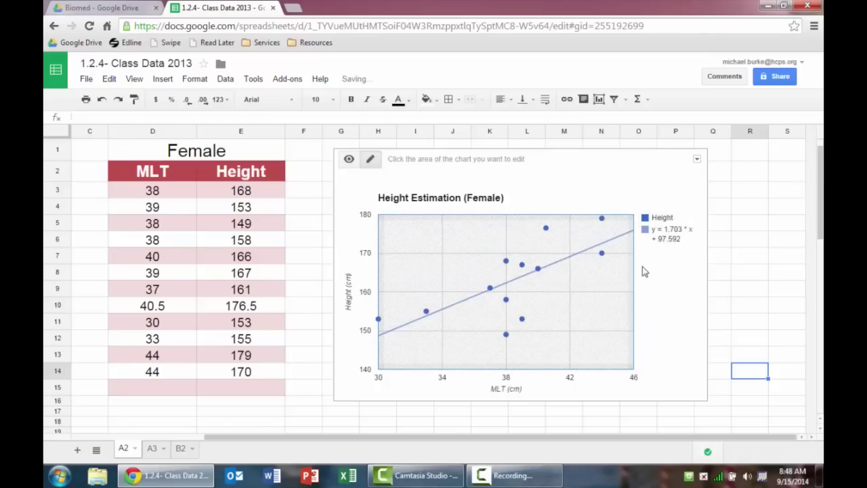
pyautogui.moveTo(634, 271); pyautogui.dragTo(605, 269)
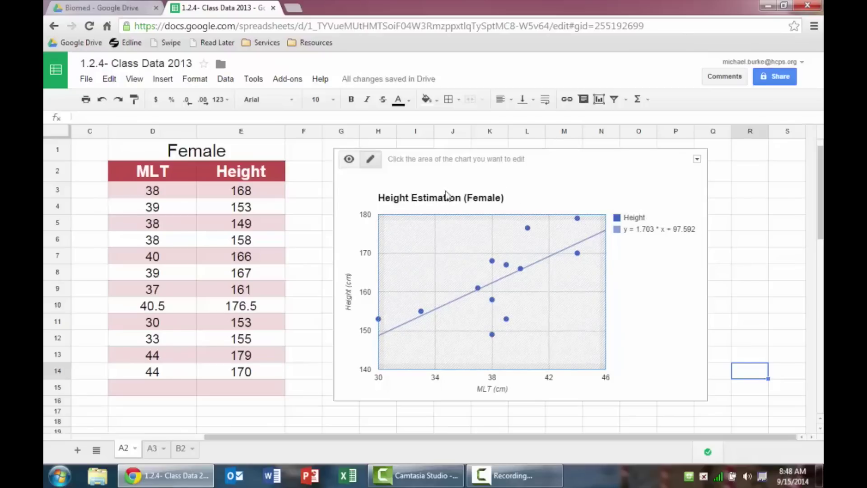
pyautogui.click(349, 161)
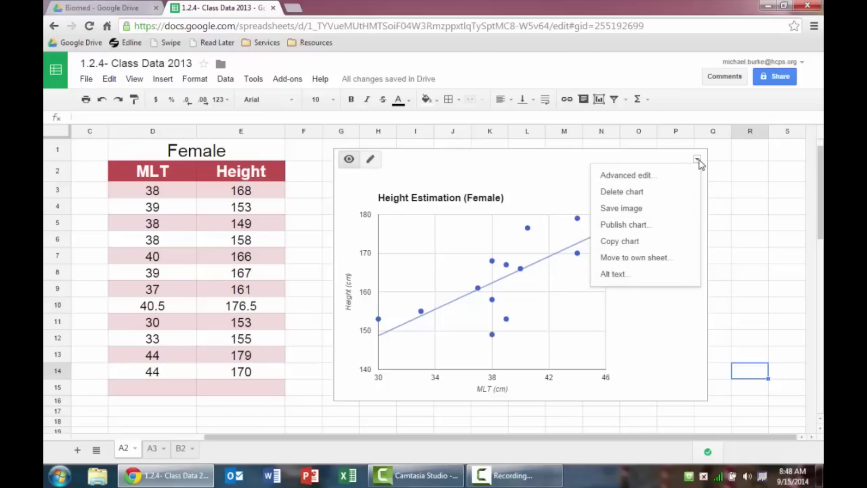
pyautogui.click(638, 183)
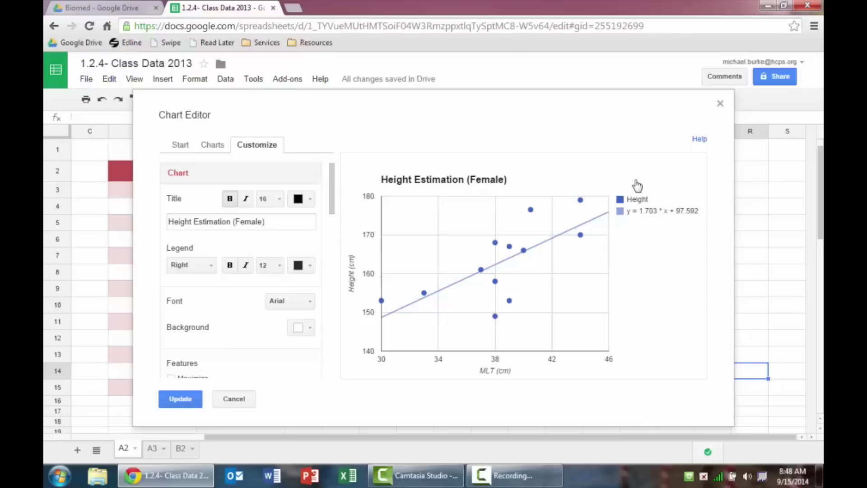
pyautogui.click(186, 147)
pyautogui.click(208, 145)
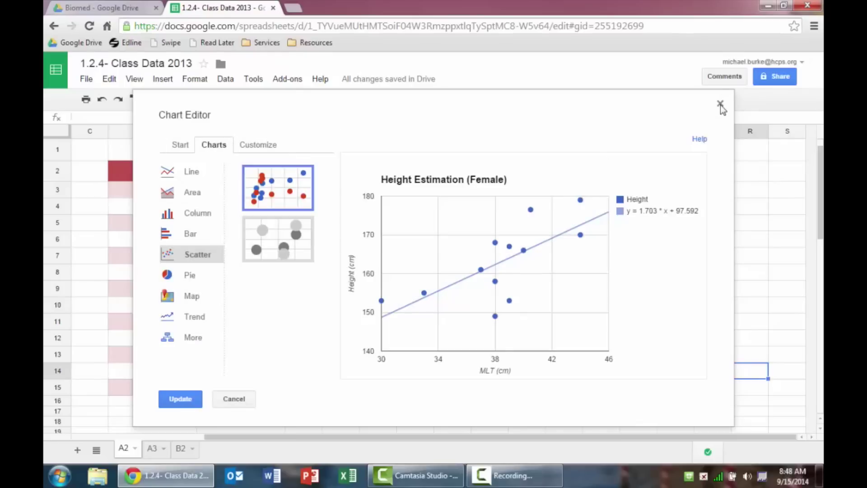
pyautogui.click(719, 104)
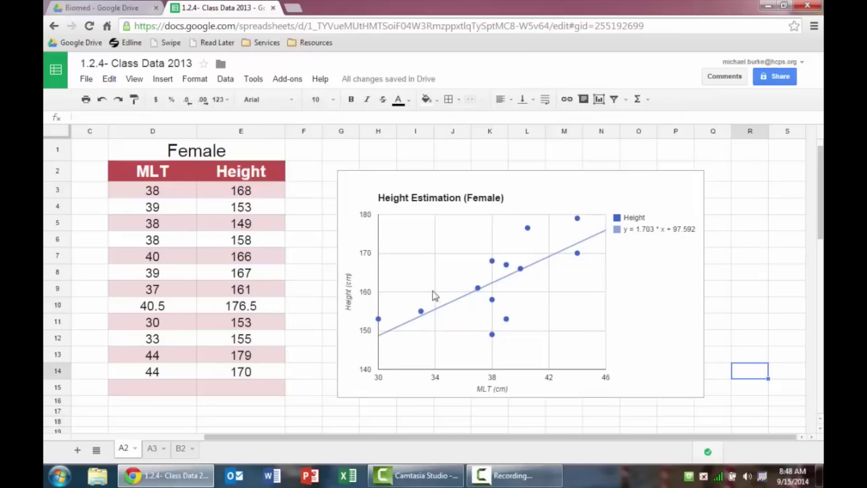
# - Make the MLT-vs-height chart's linear trendline red using the chart's Quick edit mode
pyautogui.click(446, 303)
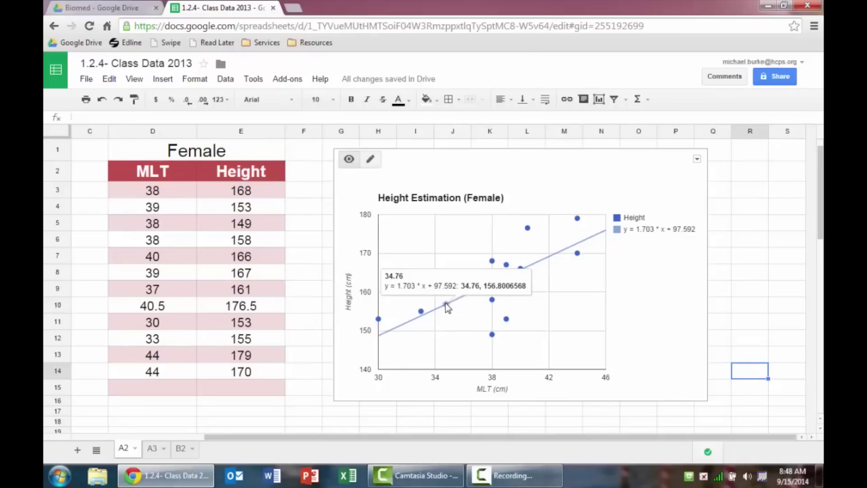
pyautogui.click(379, 163)
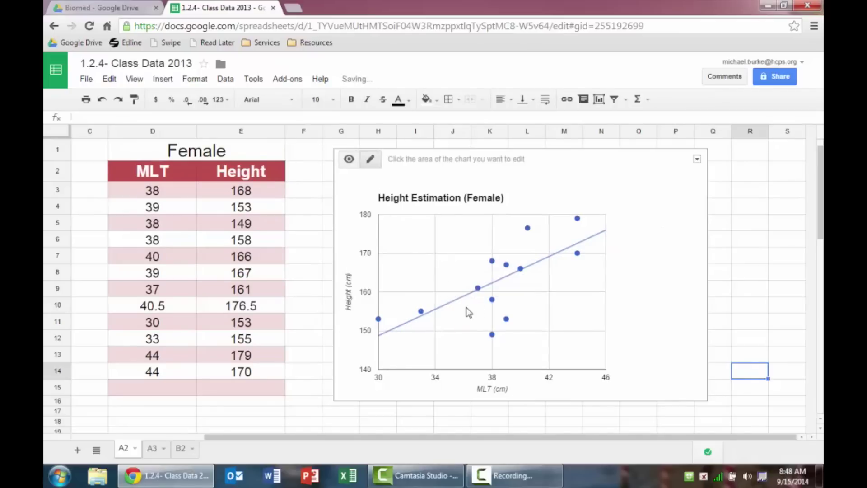
pyautogui.click(449, 302)
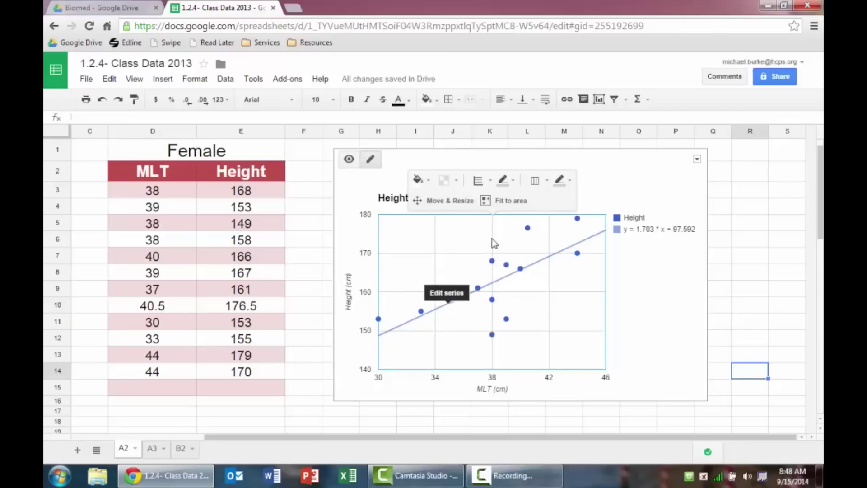
pyautogui.click(457, 300)
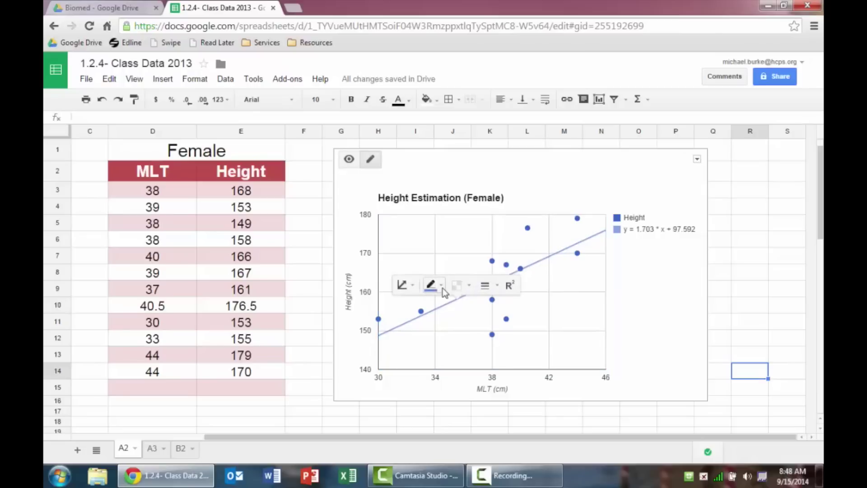
pyautogui.click(442, 286)
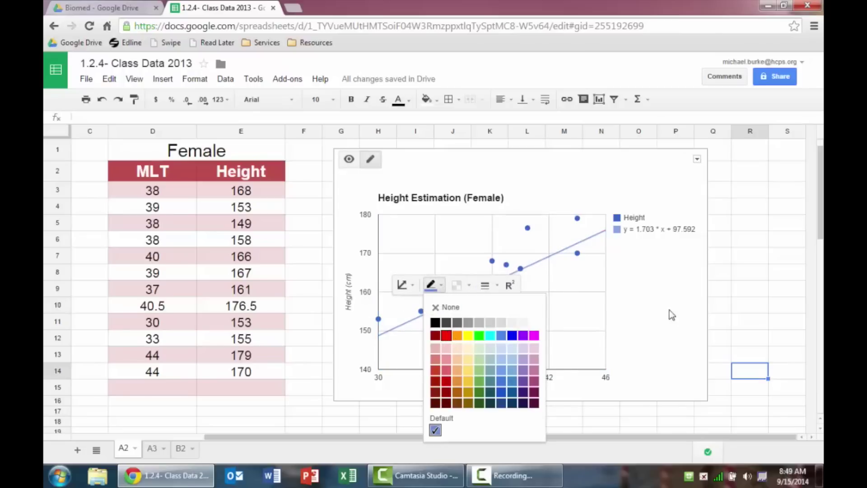
pyautogui.click(650, 316)
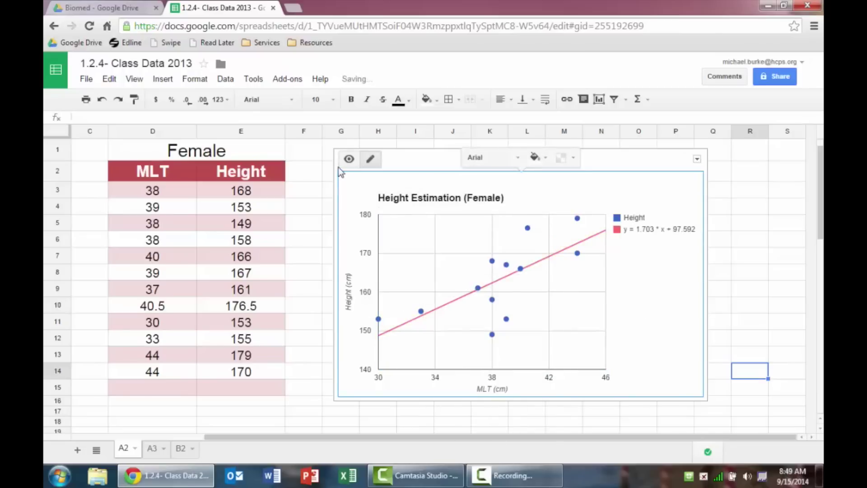
pyautogui.click(757, 278)
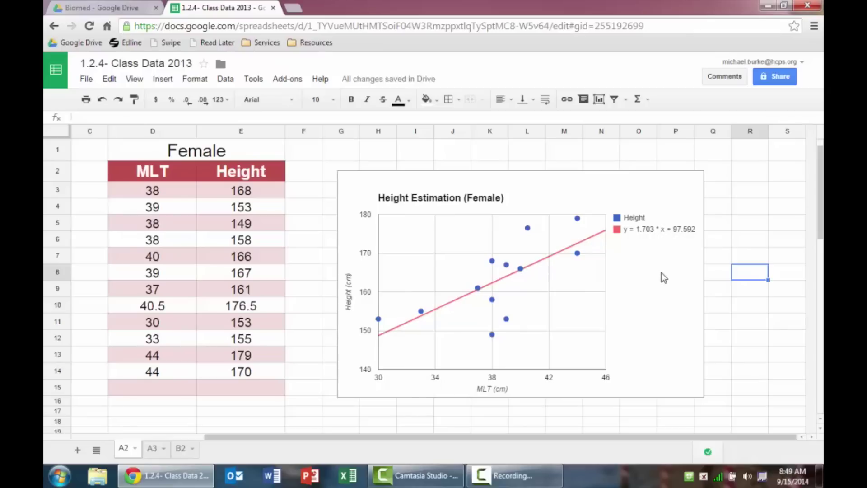
pyautogui.moveTo(444, 305)
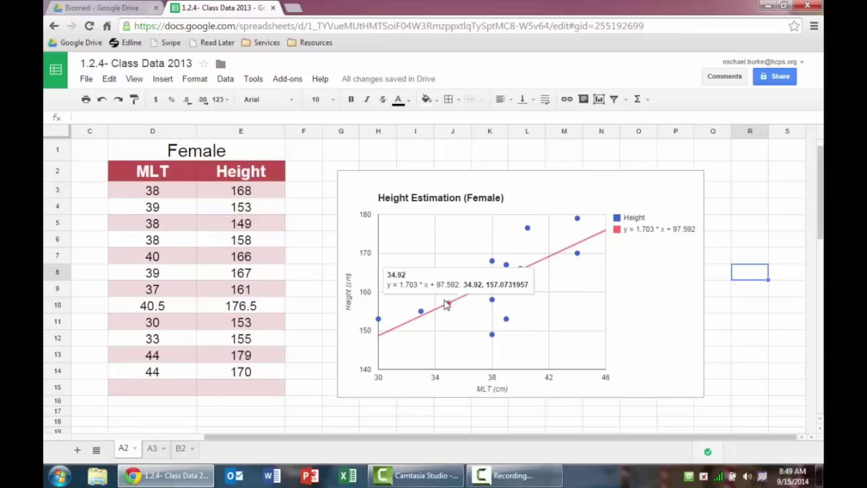